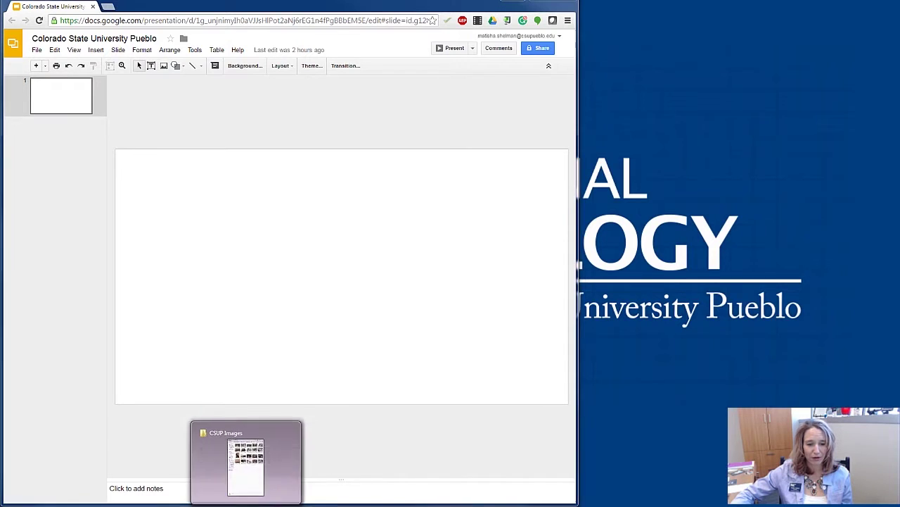
Step: Show the CSUP Images folder beside the presentation and add 19 slides with the Blank layout, for 20 slides in all
left_click(246, 462)
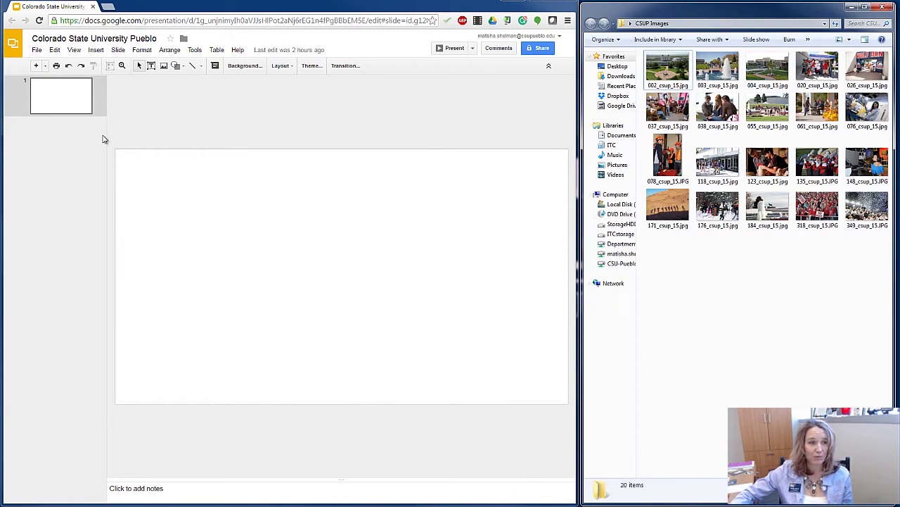
left_click(44, 67)
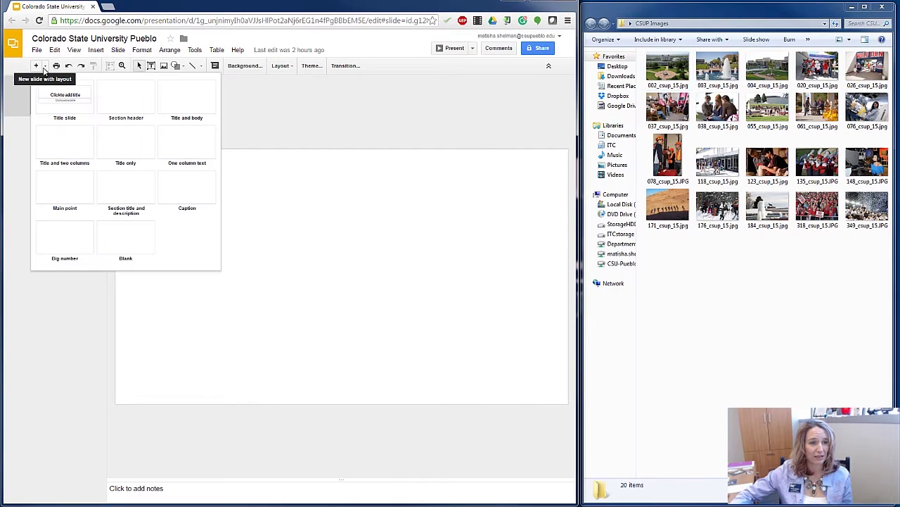
left_click(118, 237)
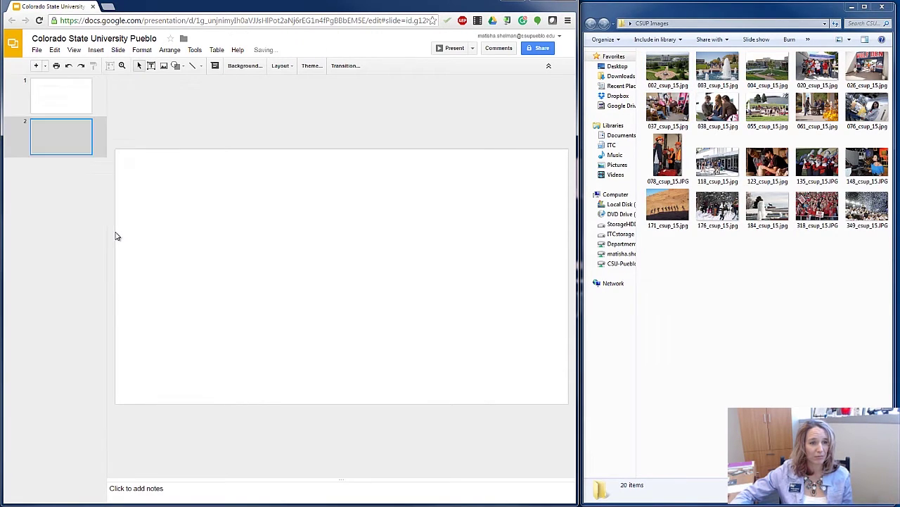
left_click(36, 67)
left_click(35, 66)
left_click(36, 66)
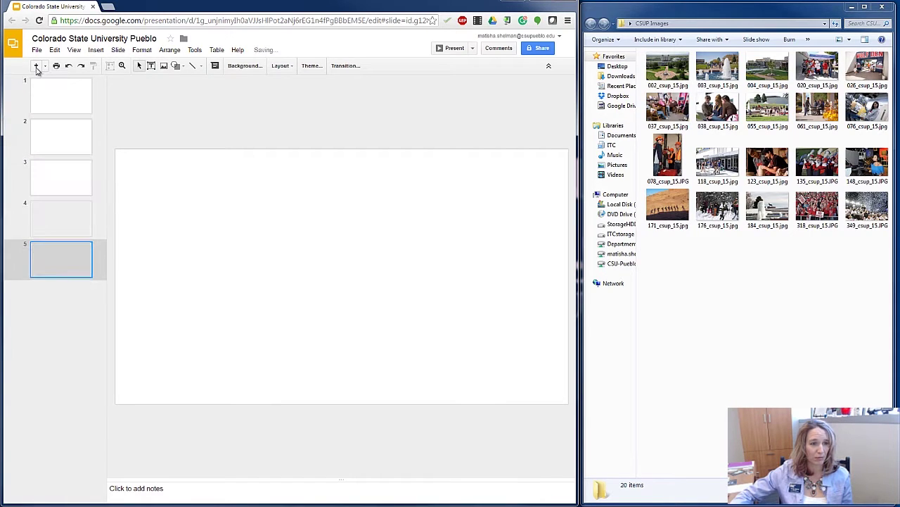
left_click(36, 66)
left_click(36, 66)
left_click(35, 66)
left_click(36, 67)
left_click(36, 66)
left_click(36, 66)
left_click(36, 66)
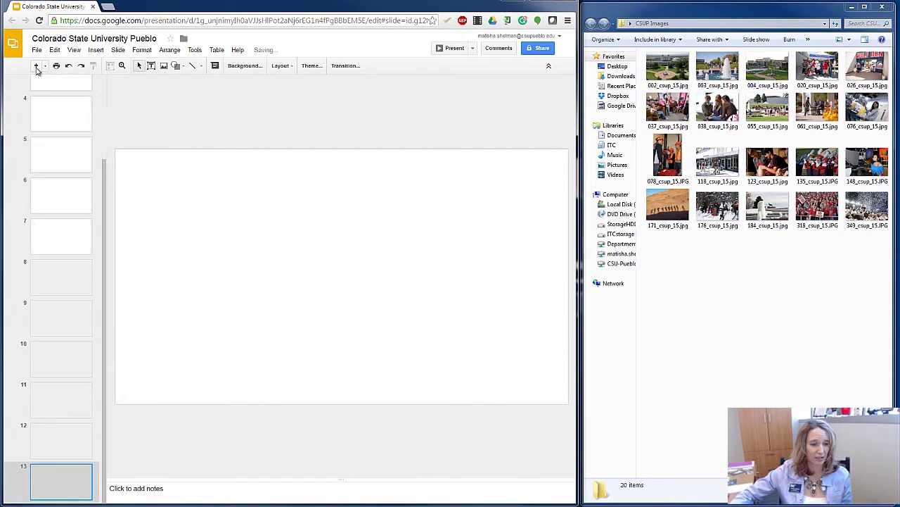
left_click(35, 66)
left_click(36, 66)
left_click(36, 66)
left_click(36, 66)
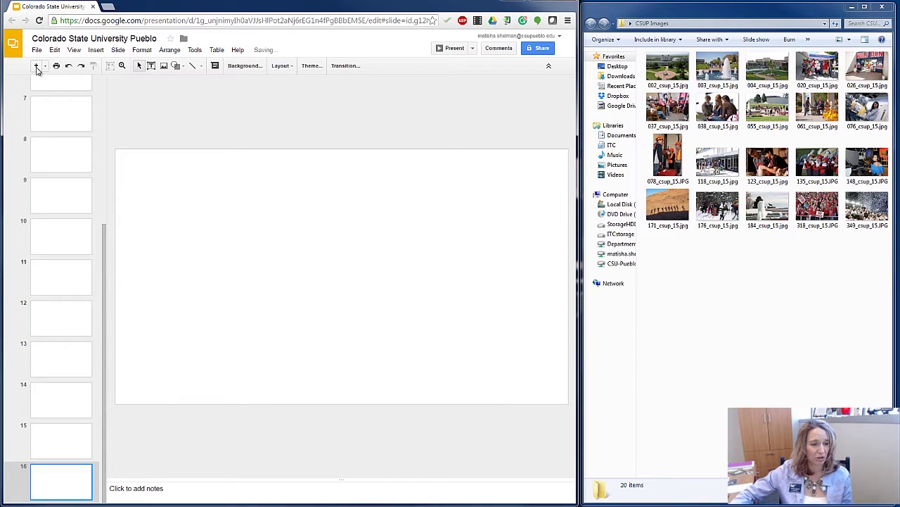
left_click(36, 66)
left_click(36, 66)
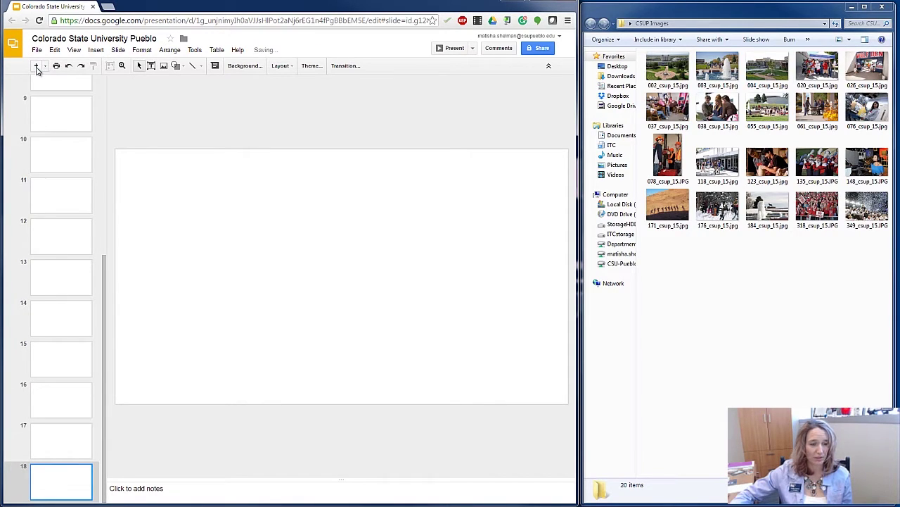
left_click(36, 66)
left_click(36, 66)
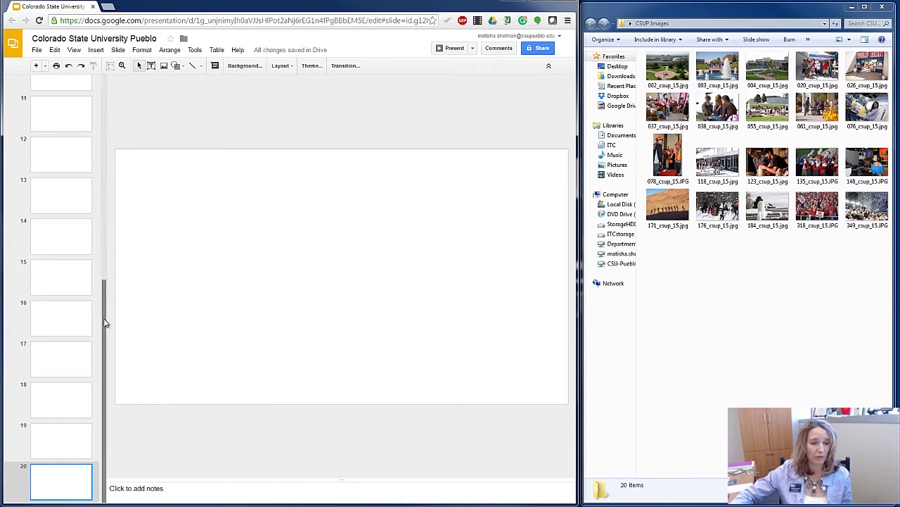
Step: Set the background color of all 20 slides to black
left_click_drag(104, 326, 130, 84)
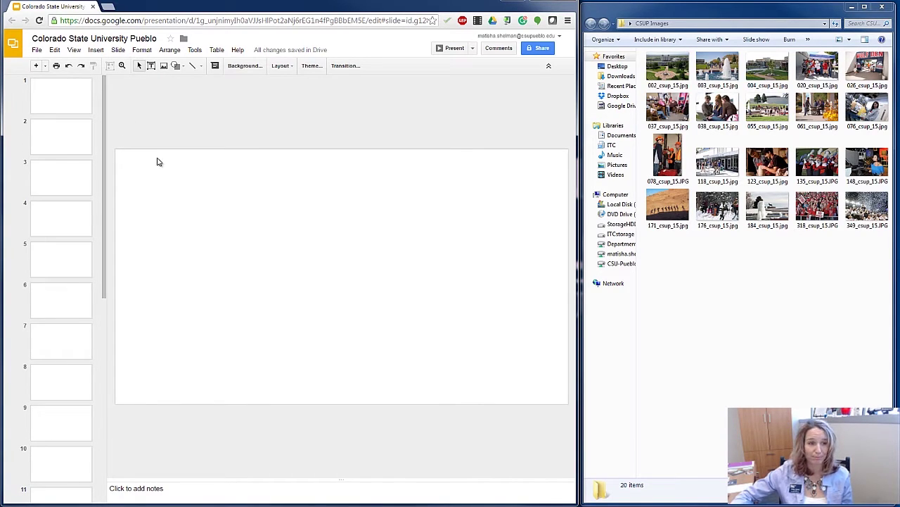
left_click(69, 103)
left_click_drag(105, 111, 102, 415)
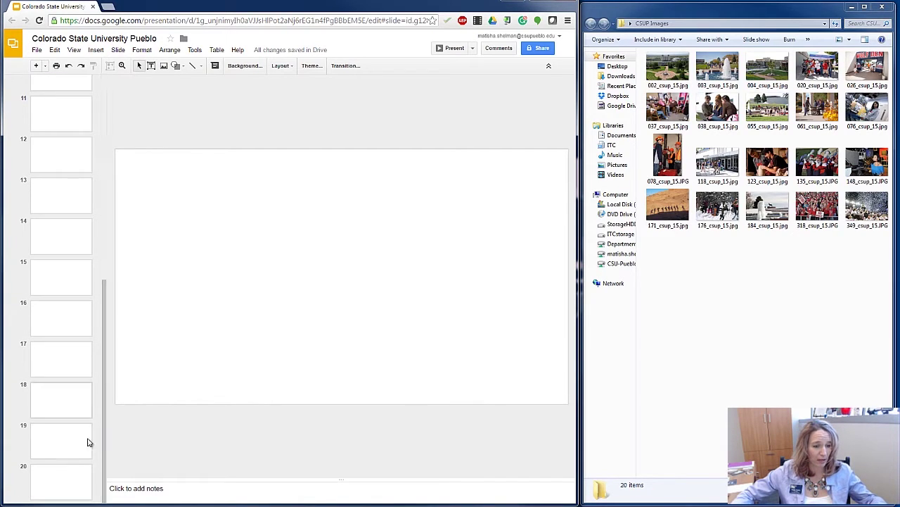
left_click(60, 479, "shift")
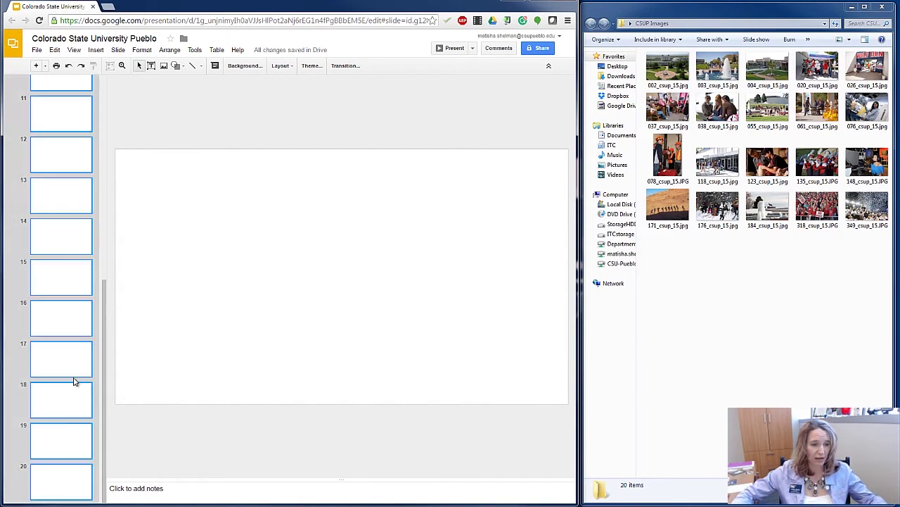
right_click(71, 204)
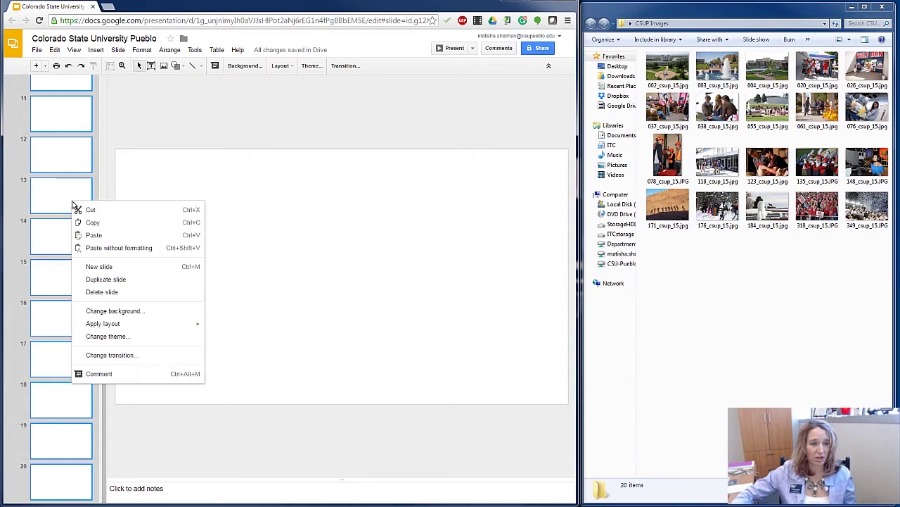
left_click(113, 314)
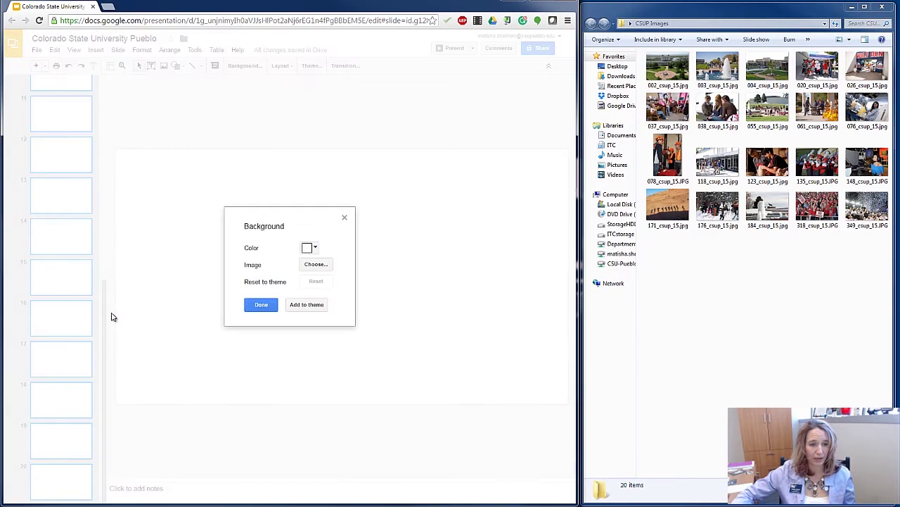
left_click(314, 249)
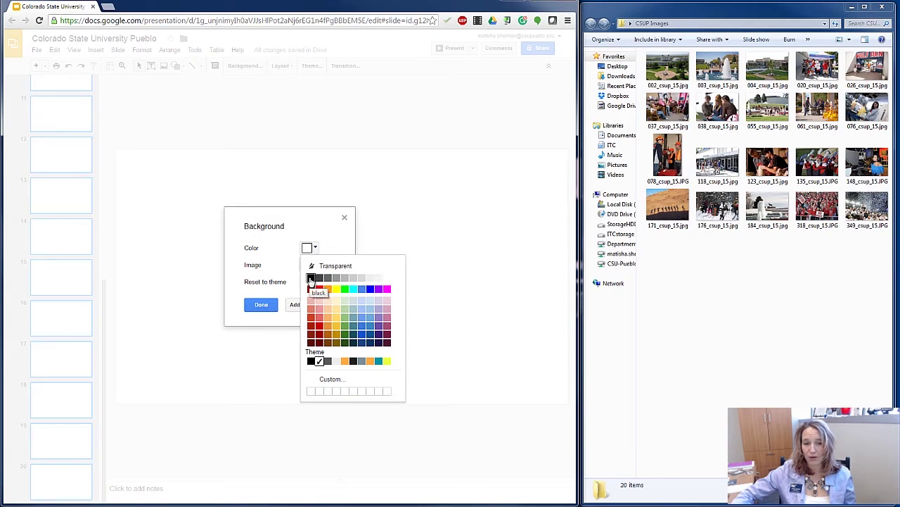
left_click(310, 280)
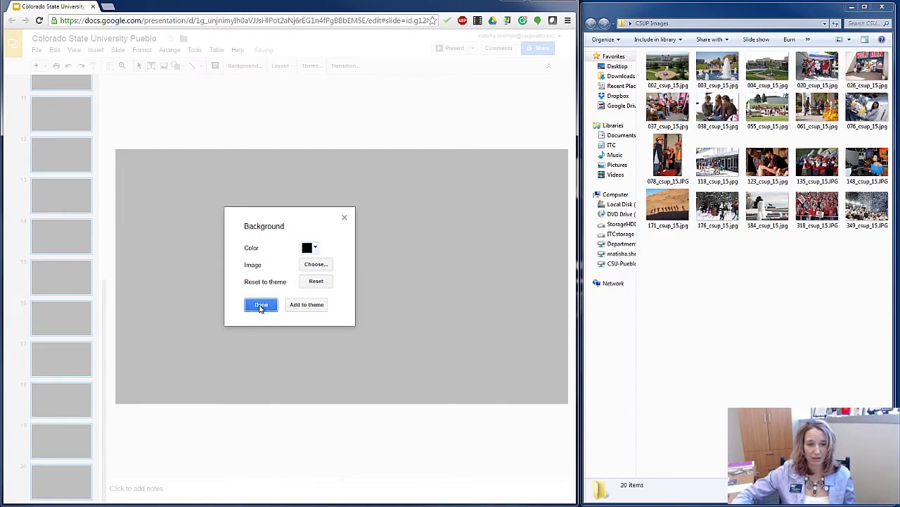
left_click(257, 310)
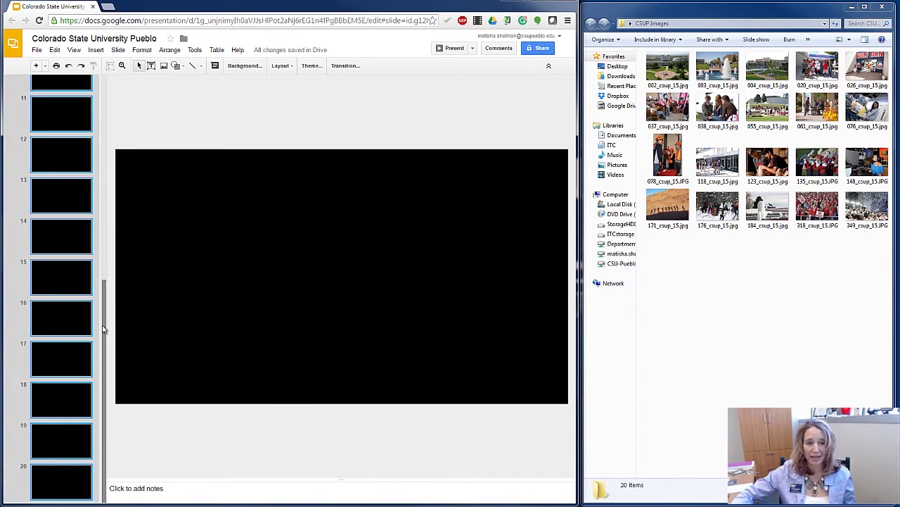
Step: Insert 002_csup_15.jpg from the CSUP Images folder on slide 1 and center it on the slide
left_click_drag(104, 316, 110, 92)
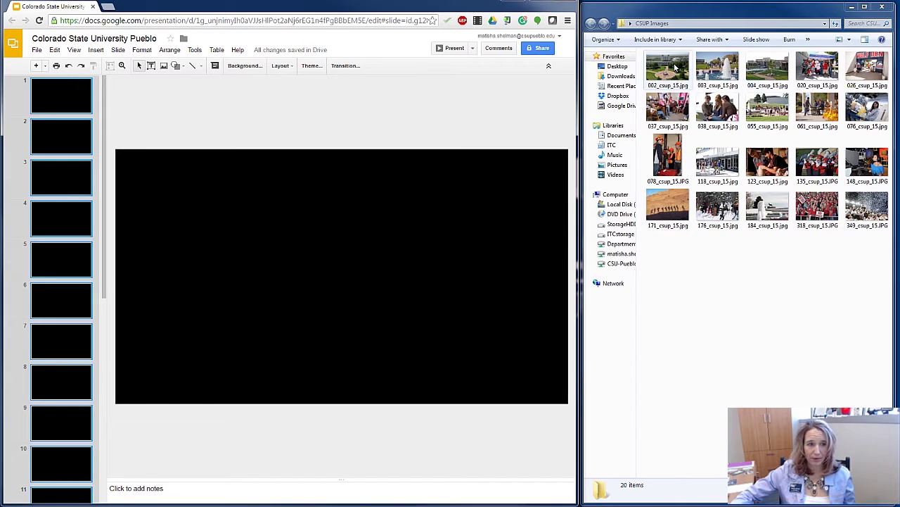
left_click(75, 102)
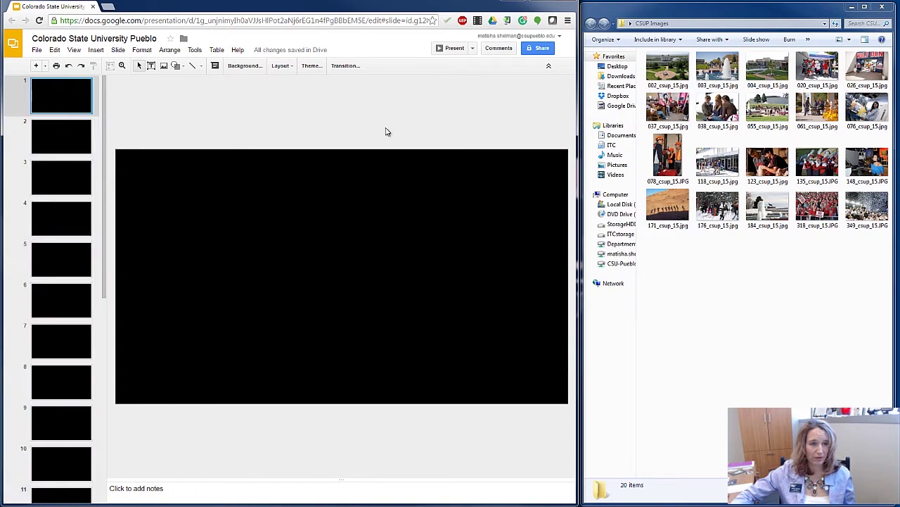
left_click_drag(679, 73, 378, 282)
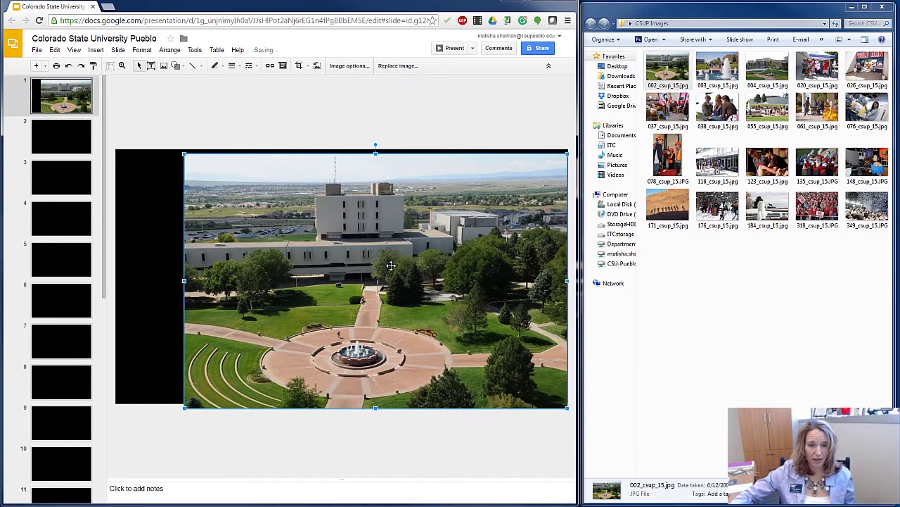
left_click_drag(384, 267, 350, 262)
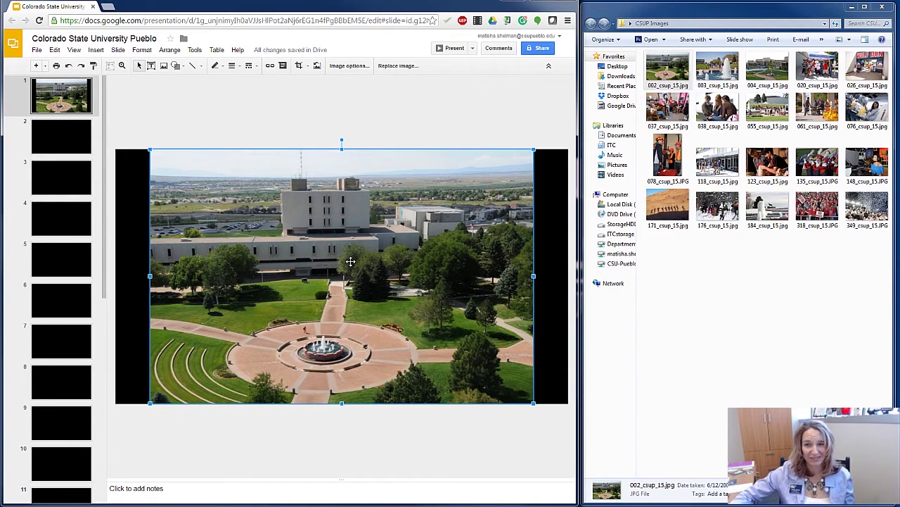
Step: Insert and center one image per slide on slides 2 to 5, in order: 003_csup_15.jpg, 004_csup_15.jpg, 020_csup_15.jpg and 026_csup_15.jpg
left_click(49, 136)
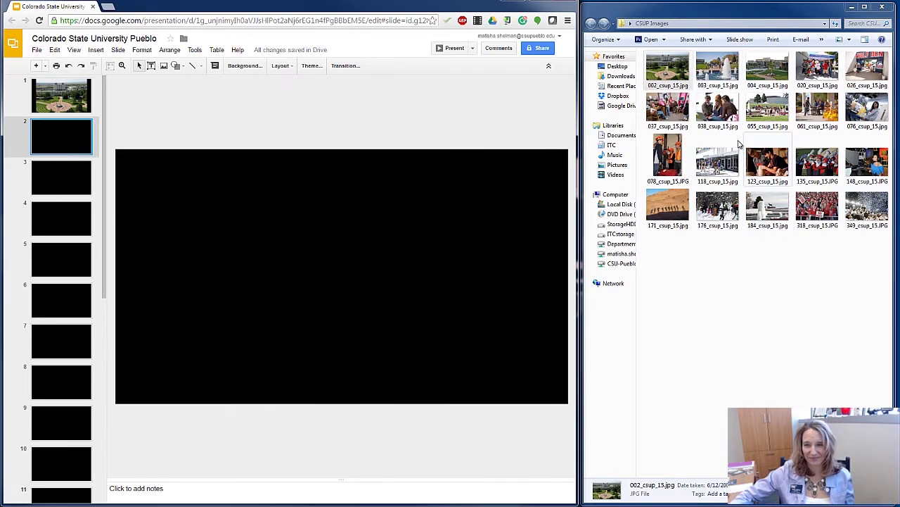
left_click_drag(717, 67, 341, 275)
left_click(61, 175)
left_click_drag(768, 67, 313, 270)
left_click(61, 217)
left_click_drag(818, 66, 341, 274)
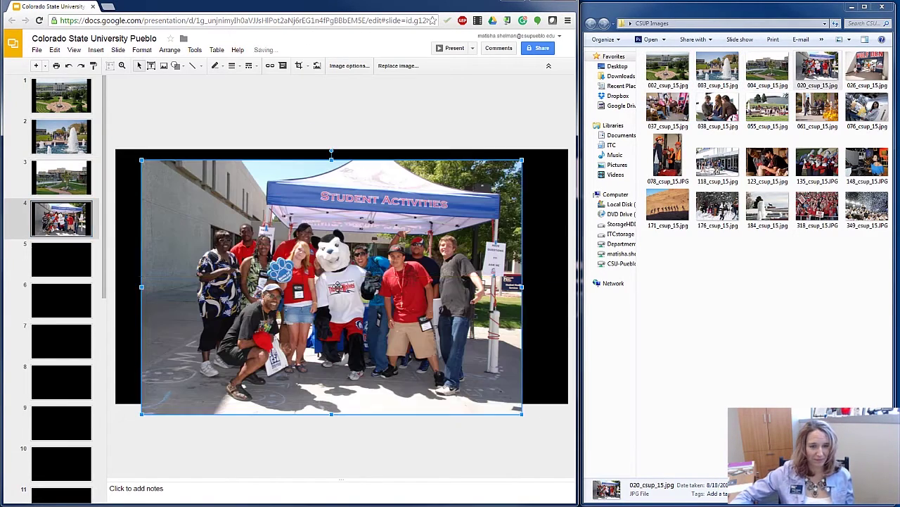
left_click(61, 259)
left_click_drag(853, 73, 341, 275)
Step: Fill slides 6 to 10 with one centered image each: 037_csup_15.jpg, 038_csup_15.jpg, 055_csup_15.jpg, 061_csup_15.jpg and 076_csup_15.jpg
left_click(61, 300)
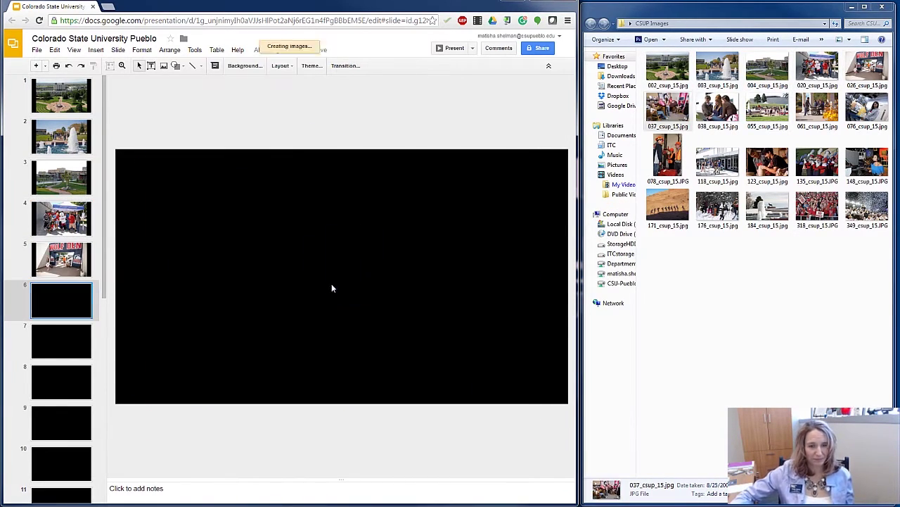
left_click_drag(668, 108, 341, 275)
left_click(61, 340)
left_click_drag(718, 107, 345, 278)
left_click(61, 381)
left_click_drag(767, 107, 341, 274)
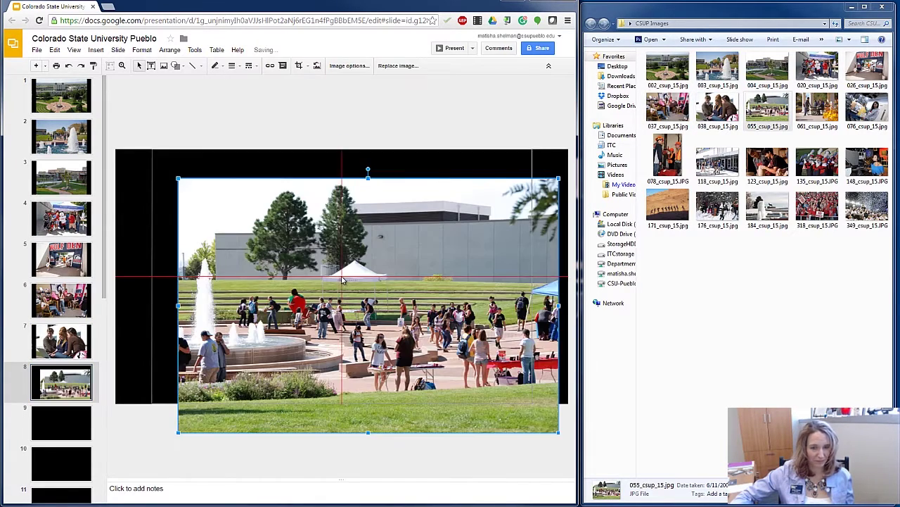
left_click(62, 422)
left_click_drag(818, 108, 361, 278)
left_click(61, 463)
left_click_drag(867, 108, 341, 295)
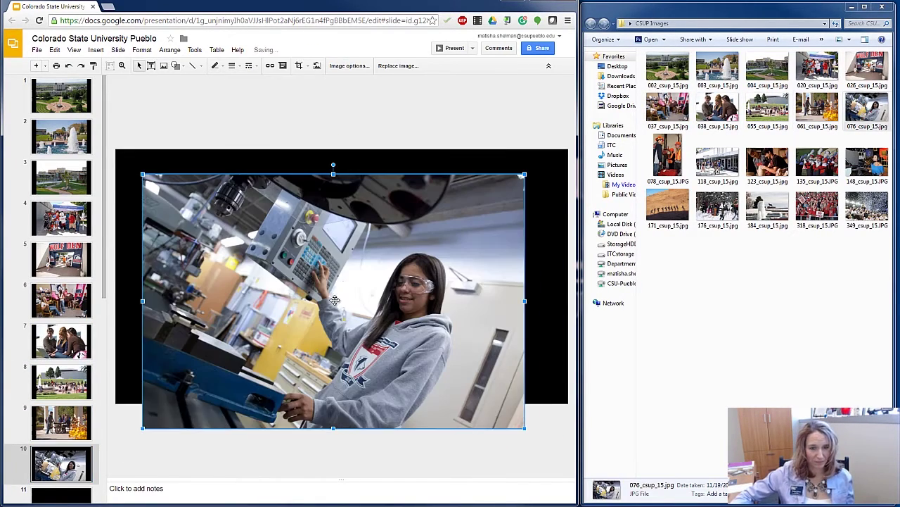
Step: Fill slides 11 to 15 with one centered image each: 078_csup_15.JPG, 118_csup_15.jpg, 123_csup_15.jpg, 135_csup_15.JPG and 148_csup_15.JPG
left_click_drag(169, 370, 177, 346)
left_click(62, 132)
left_click_drag(667, 162, 333, 278)
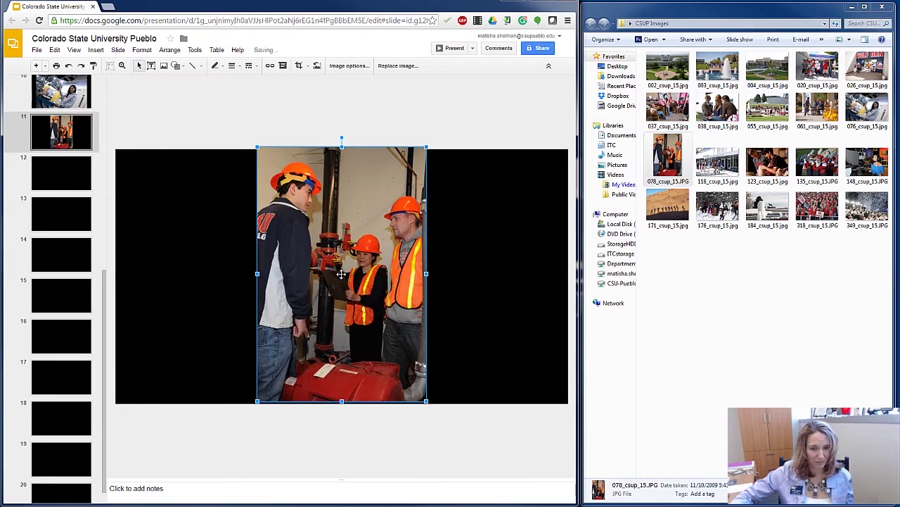
left_click(61, 173)
left_click_drag(718, 162, 343, 277)
left_click(61, 214)
left_click_drag(767, 162, 342, 275)
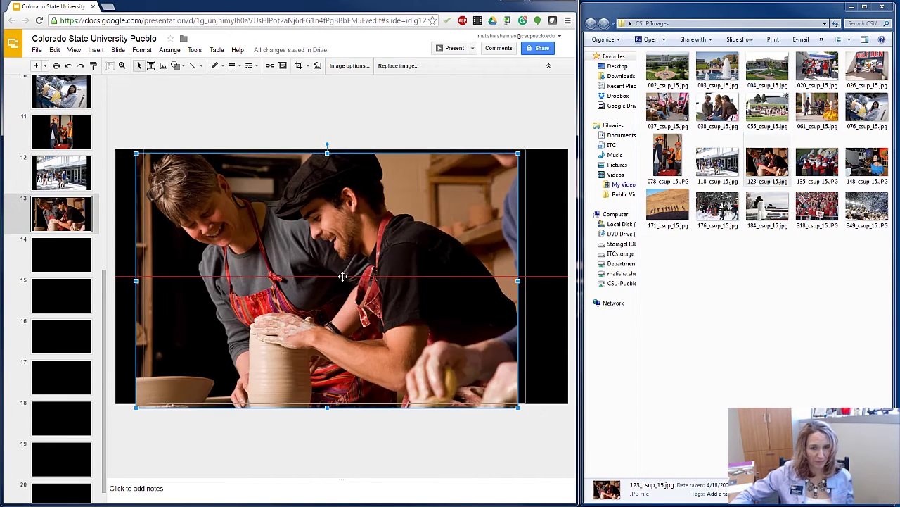
left_click(61, 255)
left_click_drag(818, 162, 341, 270)
left_click(61, 296)
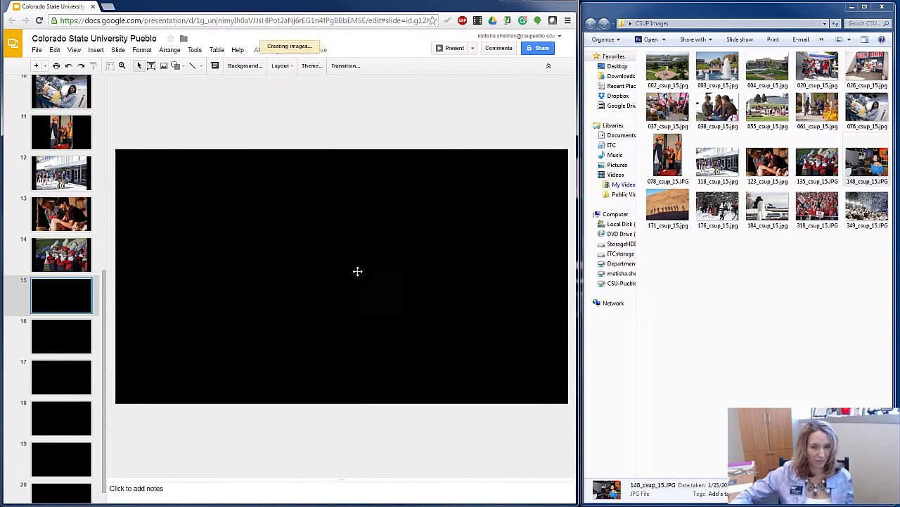
left_click_drag(867, 162, 341, 277)
Step: Fill slides 16 to 20 with one centered image each: 171_csup_15.jpg, 176_csup_15.jpg, 184_csup_15.jpg, 318_csup_15.JPG and 349_csup_15.JPG
left_click(61, 336)
left_click_drag(667, 205, 377, 268)
left_click(62, 377)
left_click_drag(718, 206, 323, 288)
left_click(62, 417)
left_click_drag(762, 227, 346, 277)
left_click(61, 459)
left_click_drag(818, 206, 341, 277)
left_click(62, 486)
left_click_drag(867, 206, 246, 308)
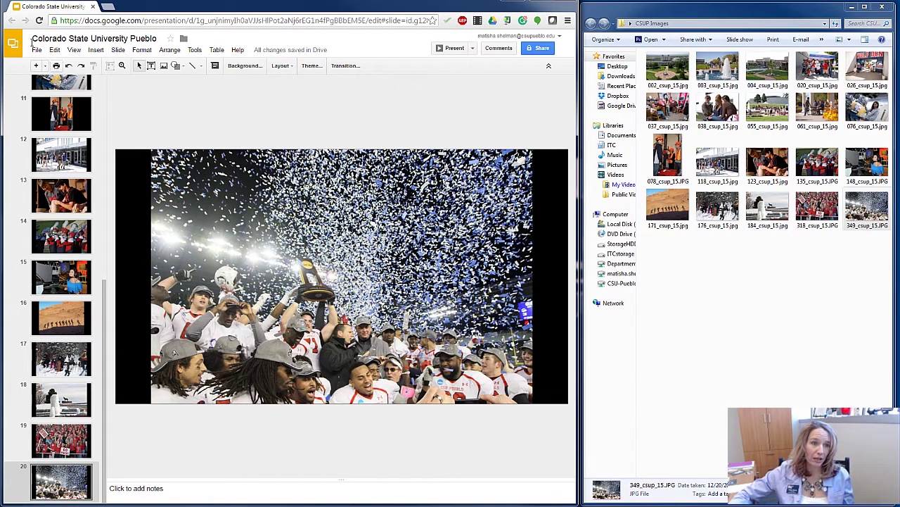
Step: Open the presentation's Publish to the web settings and set the slides to auto-advance every 30 seconds
left_click(37, 50)
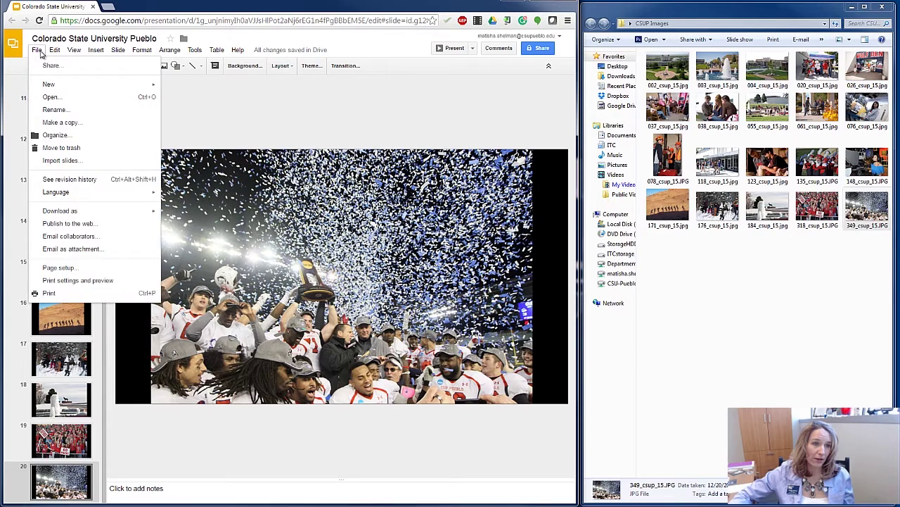
left_click(82, 228)
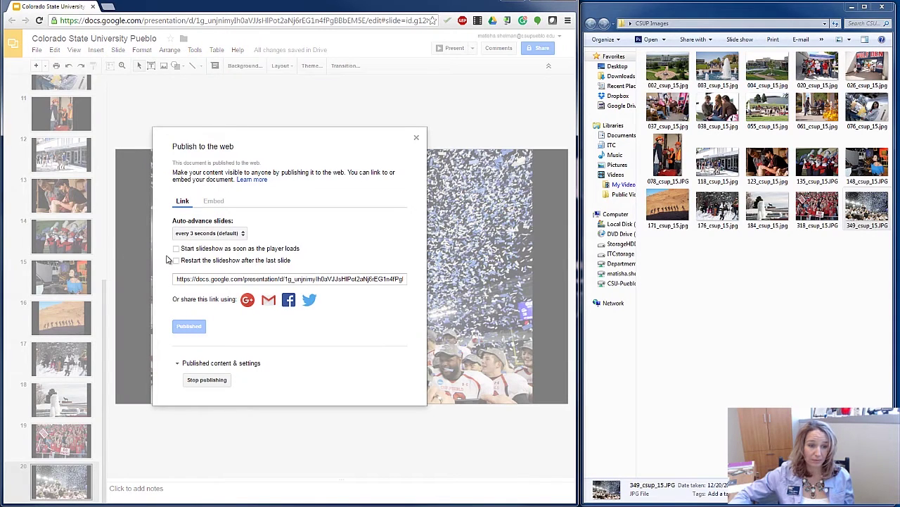
left_click(241, 235)
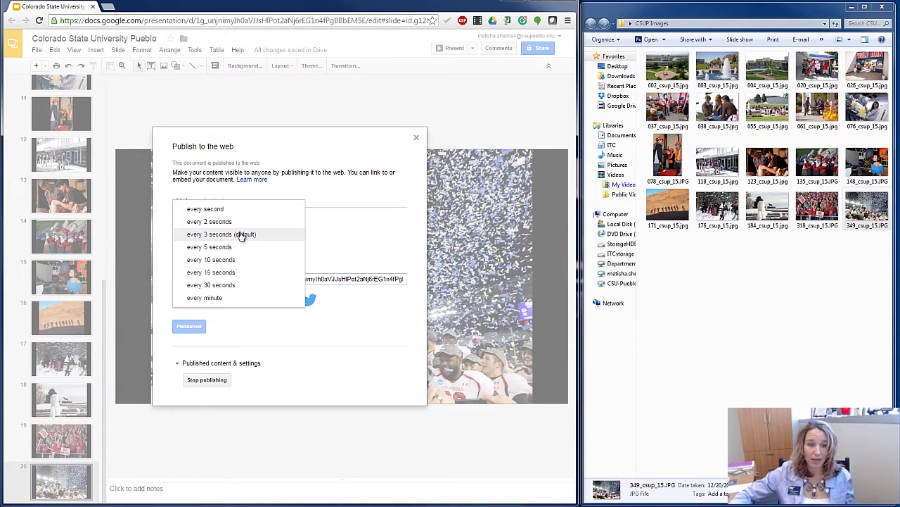
left_click(231, 285)
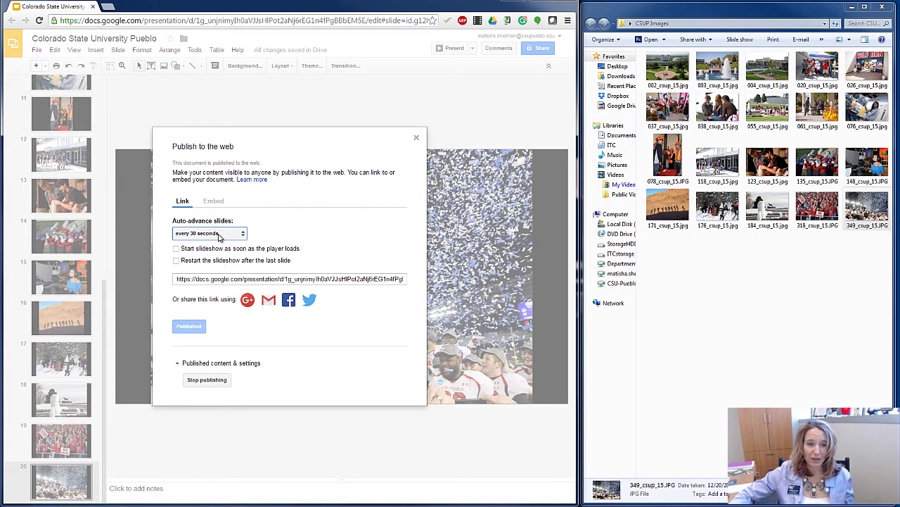
Step: Copy the presentation's published link and paste it into the address of a new browser tab
left_click(252, 279)
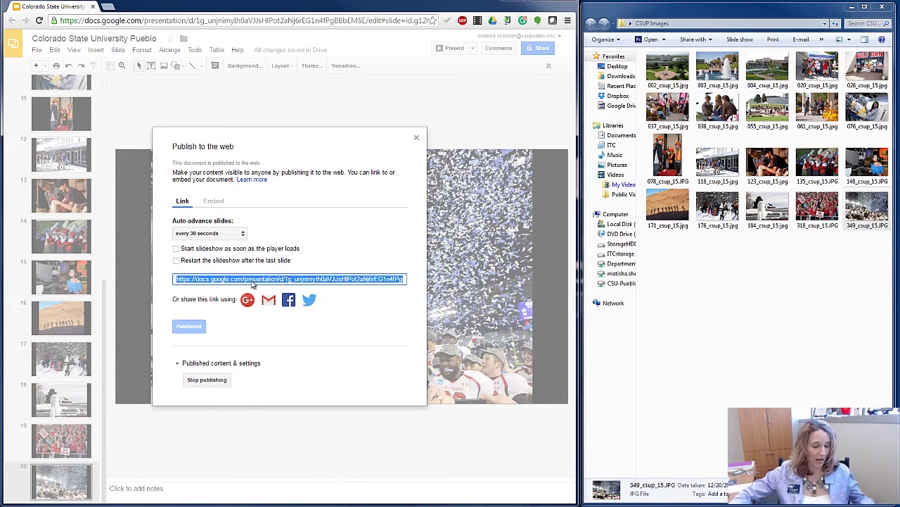
left_click(111, 8)
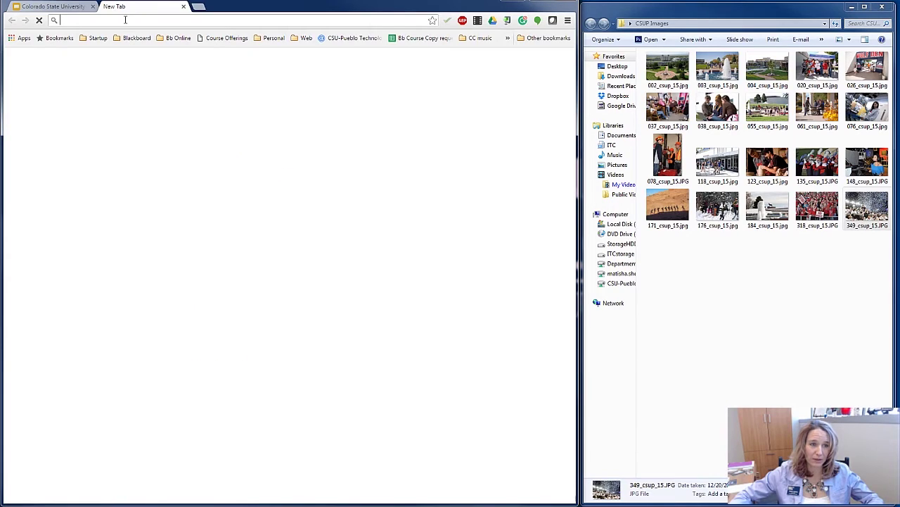
type("https://docs.google.com/presentation/d/1g_unjnimyIh0aVJJsHlPot2aNj6rEG1n4fPgBBbEM5E/pub?start=false&loop=false&delayms=30000")
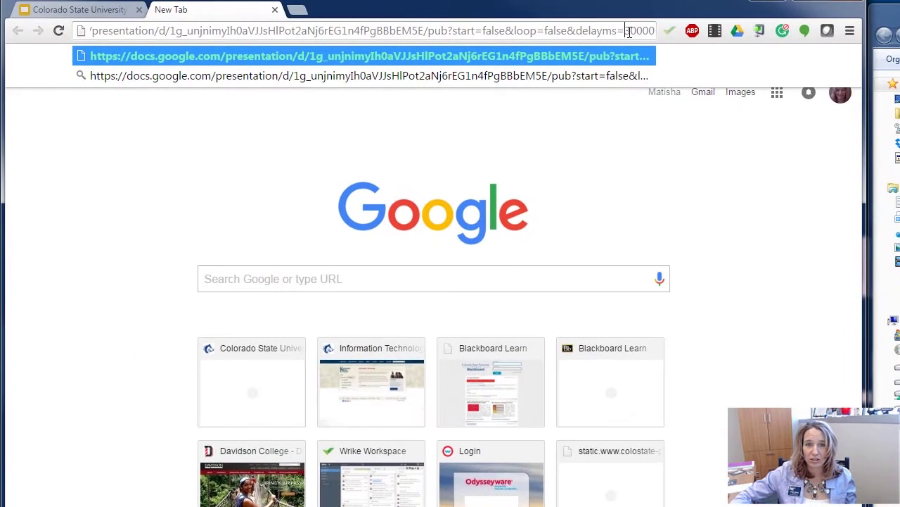
Step: Change the delayms value in the pasted link to 20000 and load the published presentation
left_click_drag(629, 33, 633, 33)
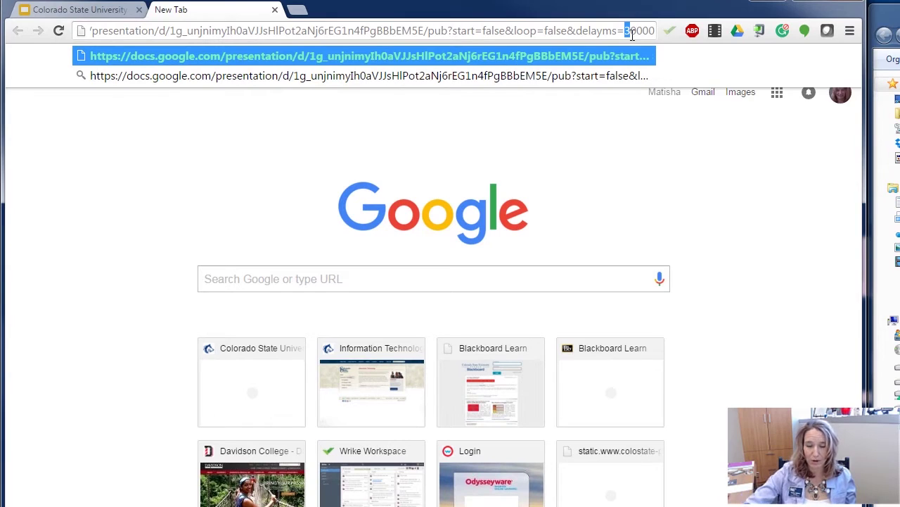
type("2")
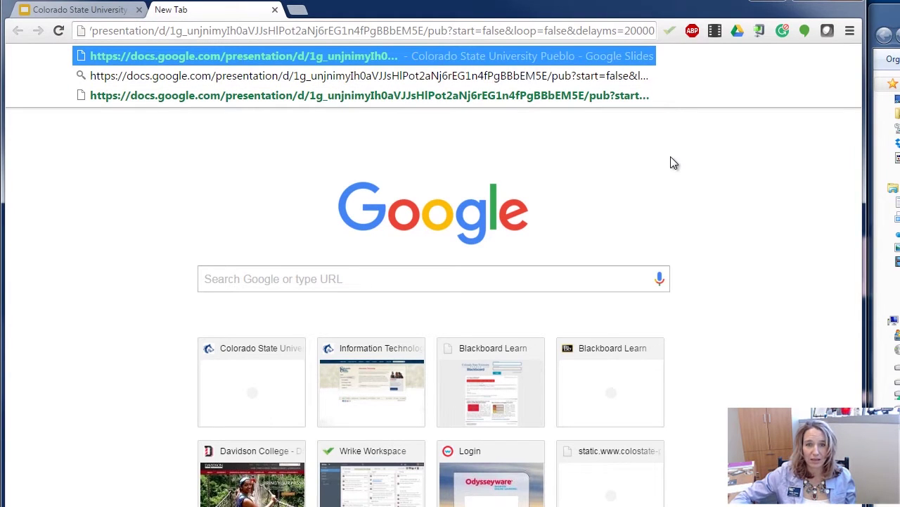
key("Return")
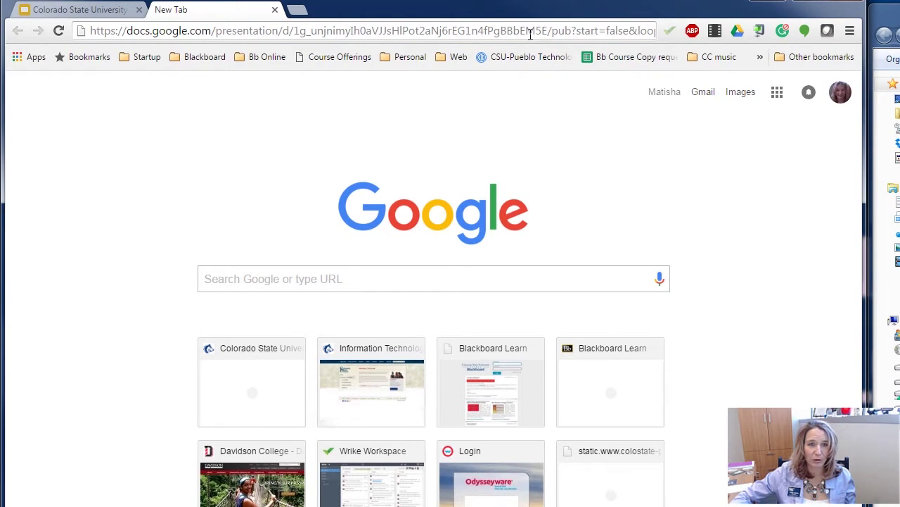
left_click(531, 35)
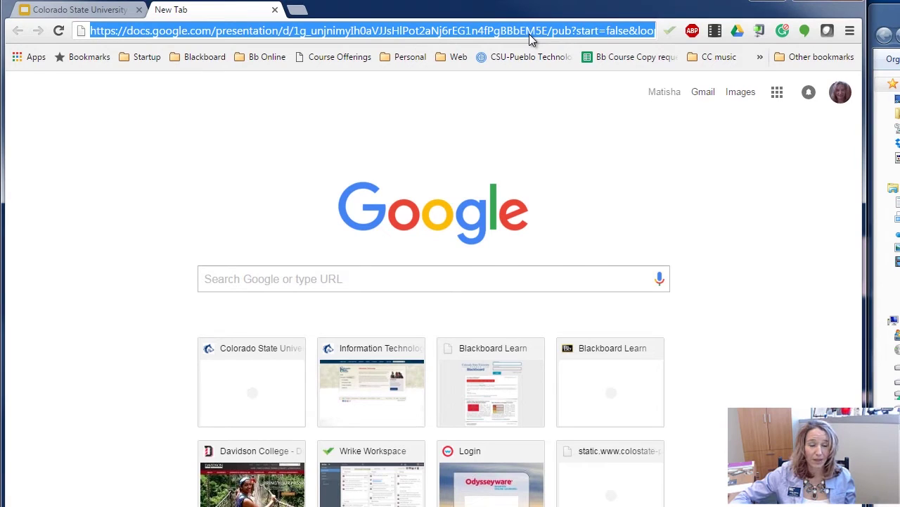
key("Return")
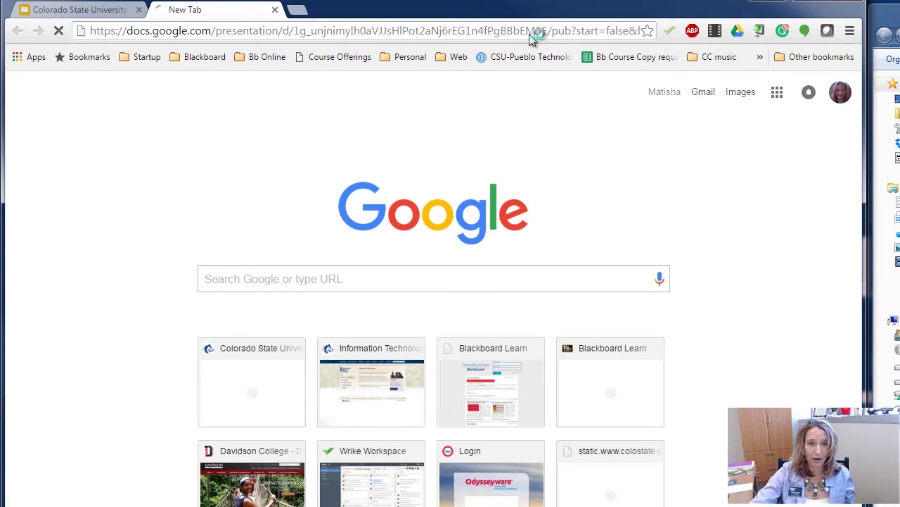